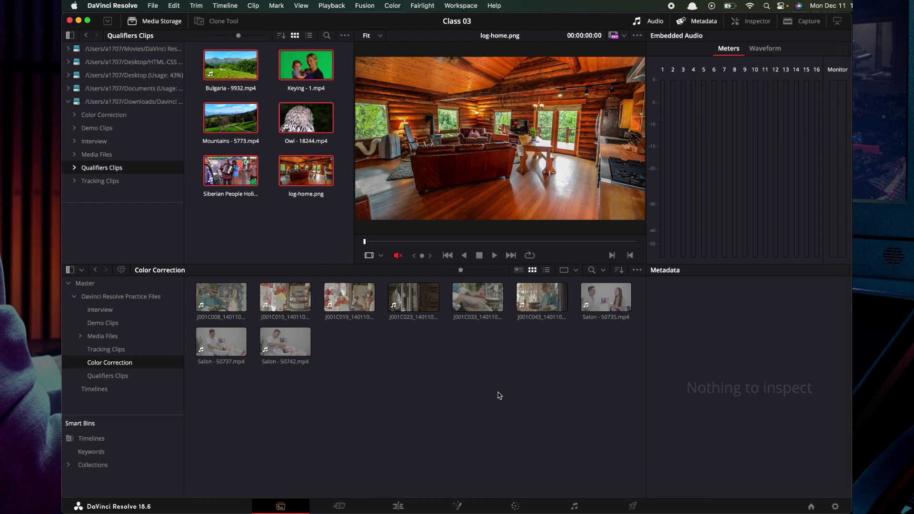
Step: Cycle through the Edit, Color and Media pages, deselect the Qualifiers clips, and open Project Manager
{"action": "left_click", "coordinate": [398, 506]}
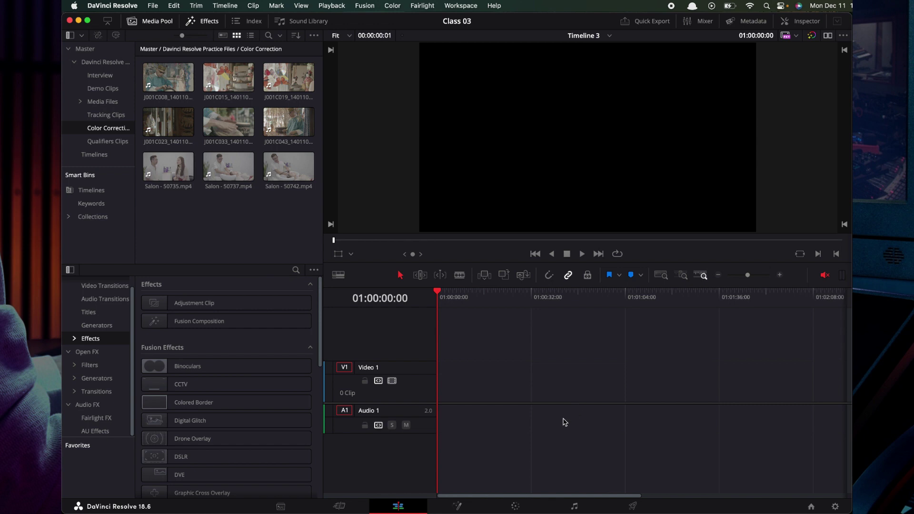
{"action": "left_click", "coordinate": [515, 506]}
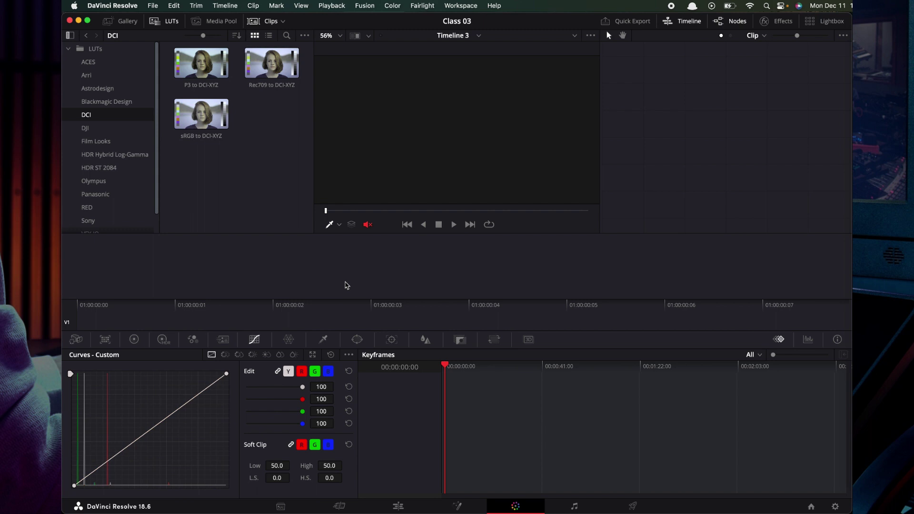
{"action": "left_click", "coordinate": [279, 506]}
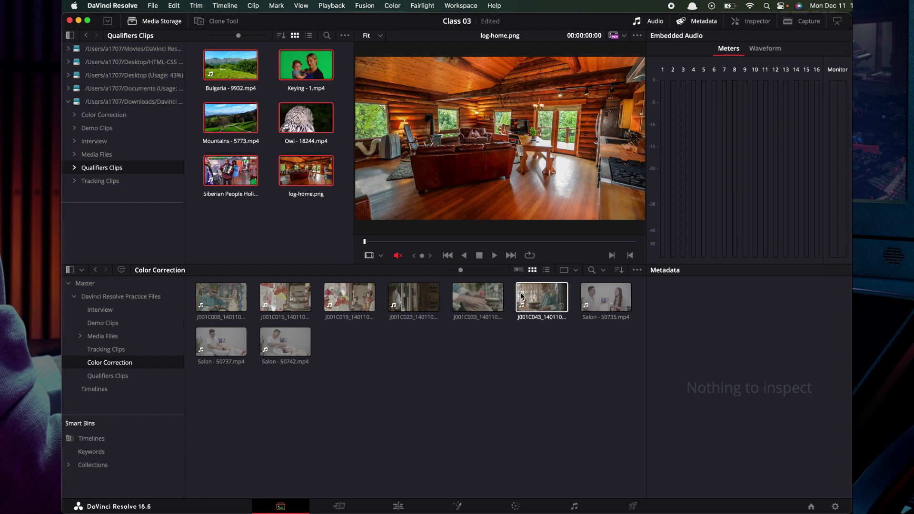
{"action": "left_click", "coordinate": [247, 226]}
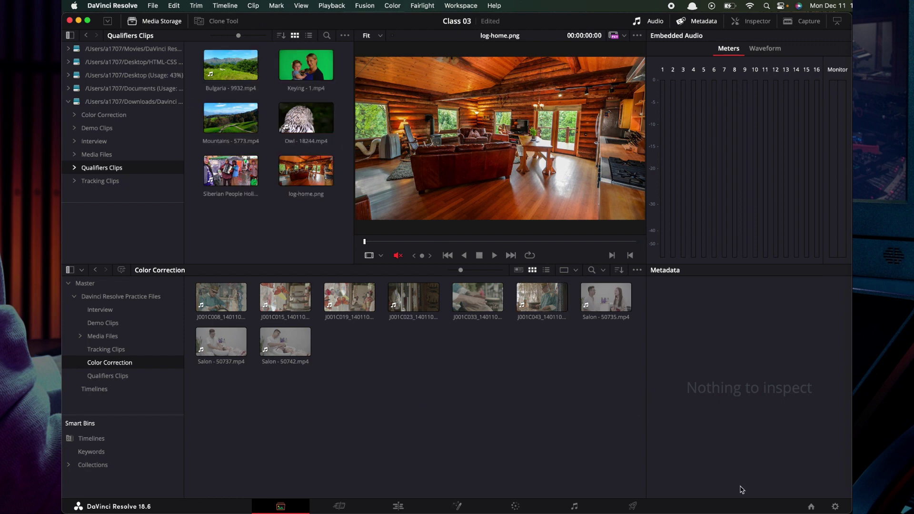
{"action": "left_click", "coordinate": [811, 506]}
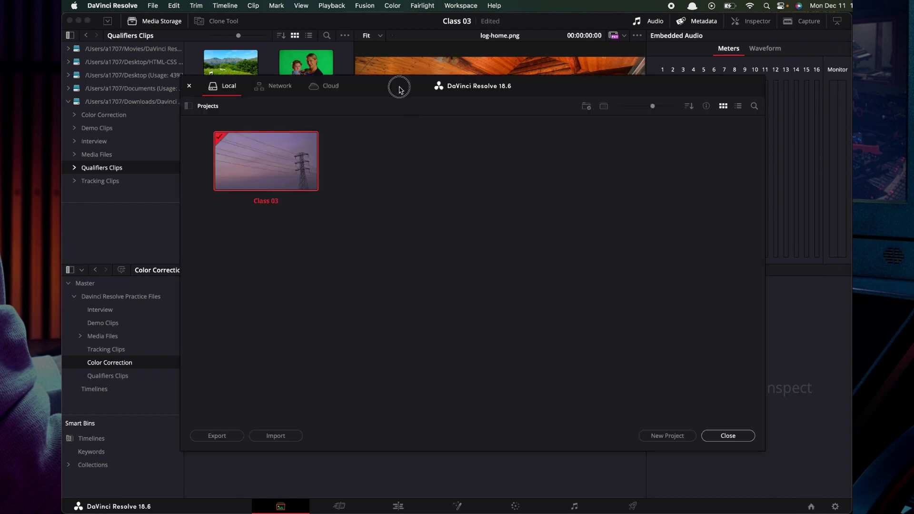
Step: Reposition the Project Manager and bring up the context menu for the Class 03 project
{"action": "left_click_drag", "start_coordinate": [399, 87], "coordinate": [369, 68]}
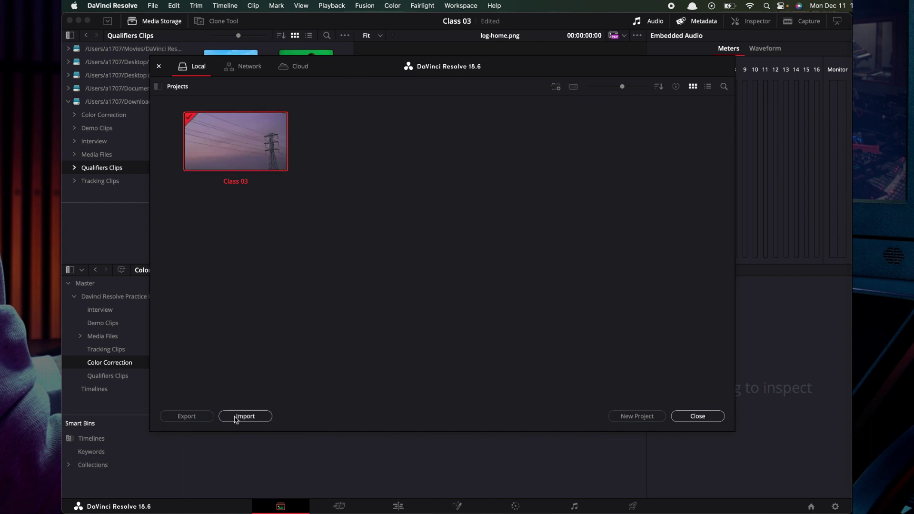
{"action": "right_click", "coordinate": [238, 135]}
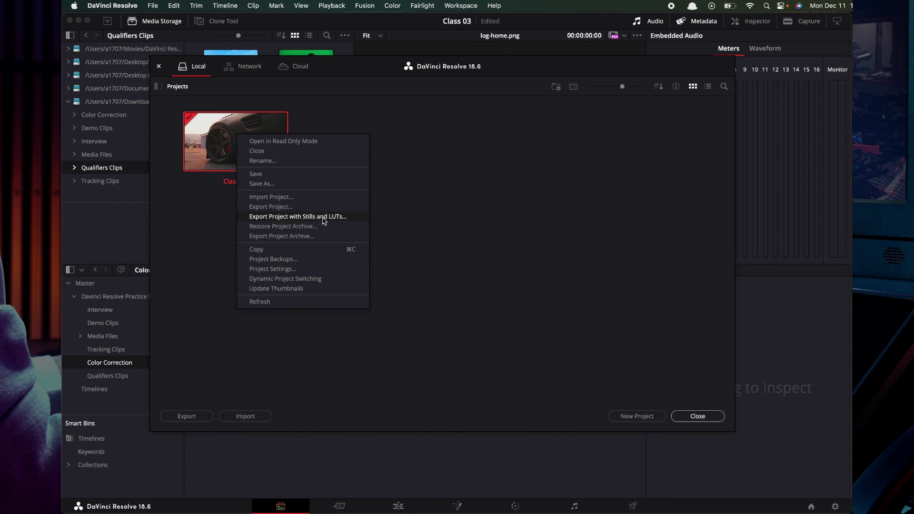
Step: Export Class 03 as a project file named 'Class 03' into Desktop/Projects
{"action": "left_click", "coordinate": [286, 208]}
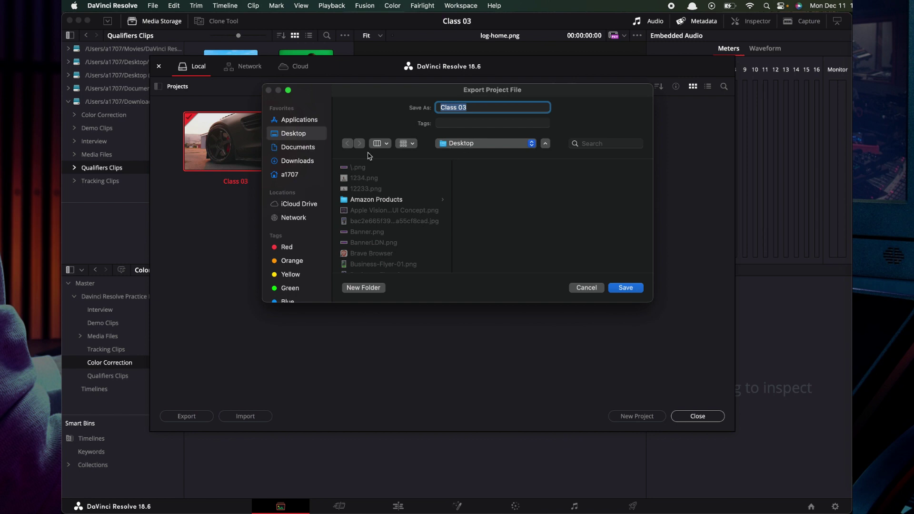
{"action": "left_click", "coordinate": [381, 200]}
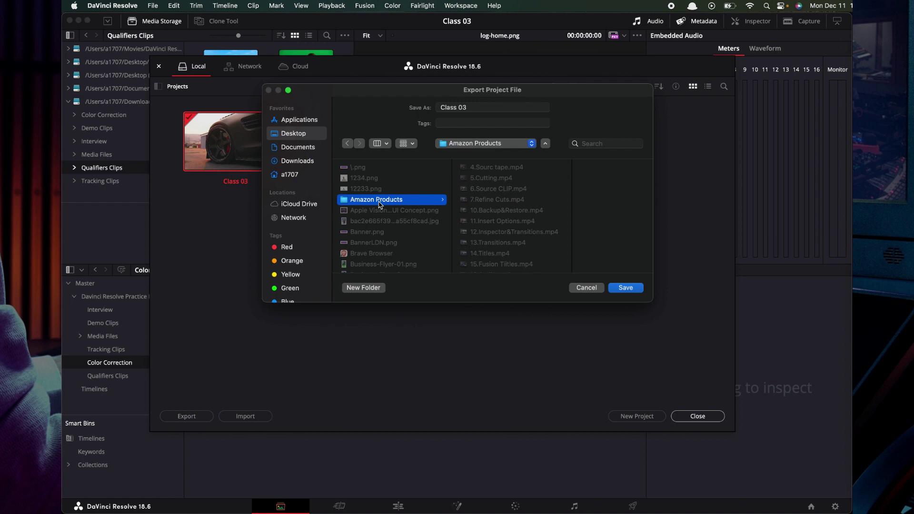
{"action": "left_click_drag", "start_coordinate": [448, 166], "coordinate": [447, 171]}
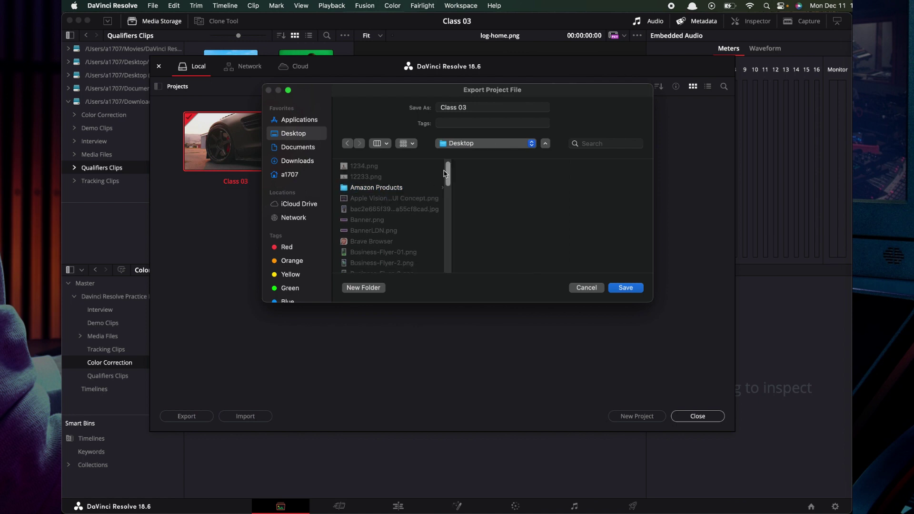
{"action": "scroll", "coordinate": [385, 200], "scroll_direction": "down", "scroll_amount": 15}
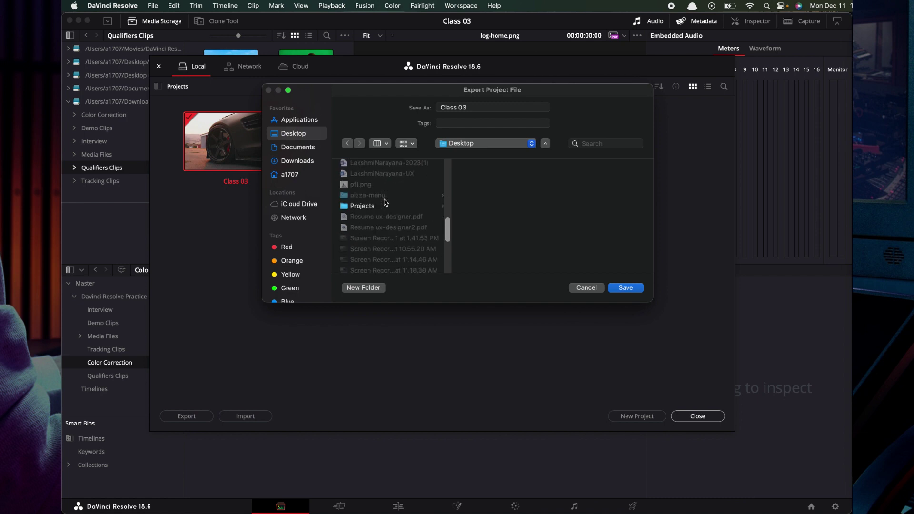
{"action": "scroll", "coordinate": [384, 202], "scroll_direction": "down", "scroll_amount": 2}
{"action": "left_click", "coordinate": [366, 186]}
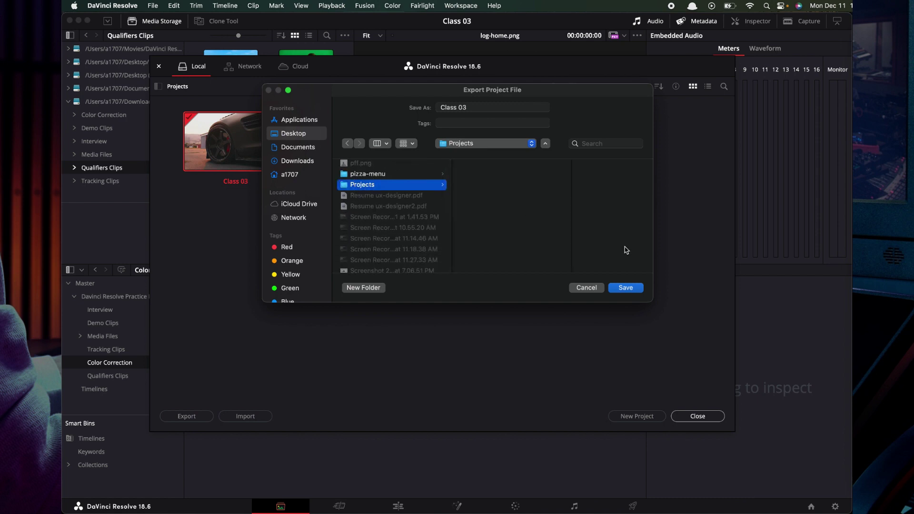
{"action": "left_click", "coordinate": [455, 107]}
{"action": "triple_click", "coordinate": [456, 107]}
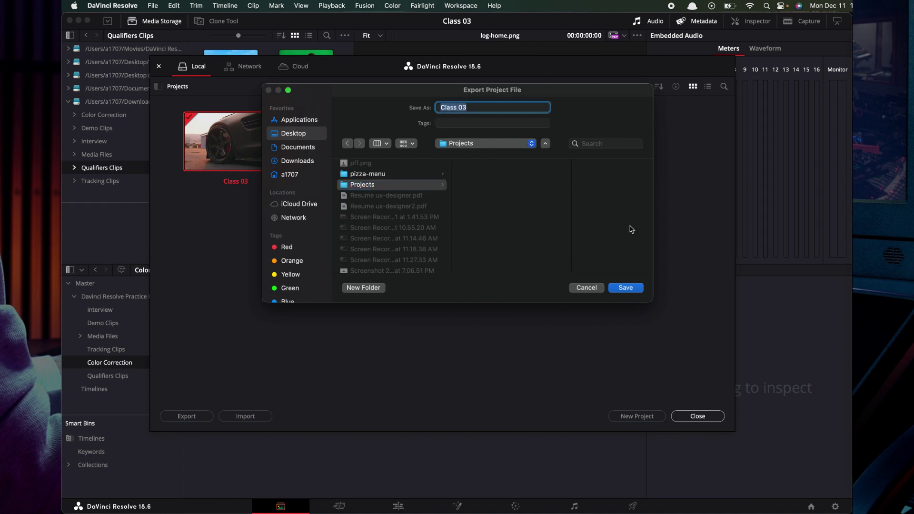
{"action": "left_click", "coordinate": [625, 287]}
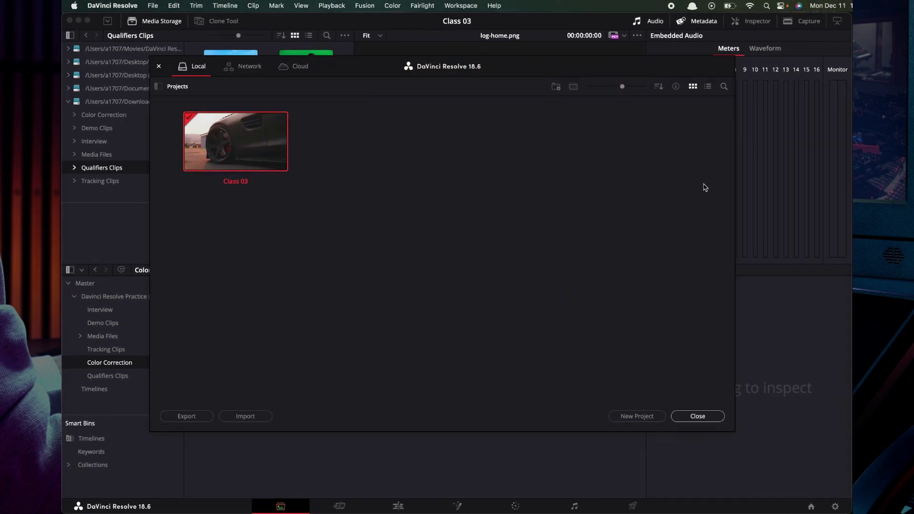
{"action": "left_click", "coordinate": [551, 143]}
{"action": "left_click", "coordinate": [483, 181]}
{"action": "left_click_drag", "start_coordinate": [538, 141], "coordinate": [491, 140]}
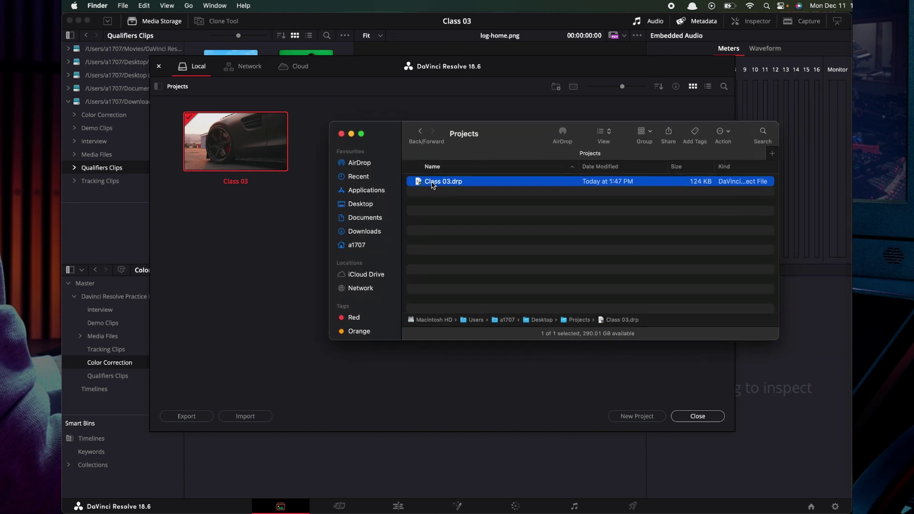
{"action": "left_click_drag", "start_coordinate": [470, 191], "coordinate": [495, 191]}
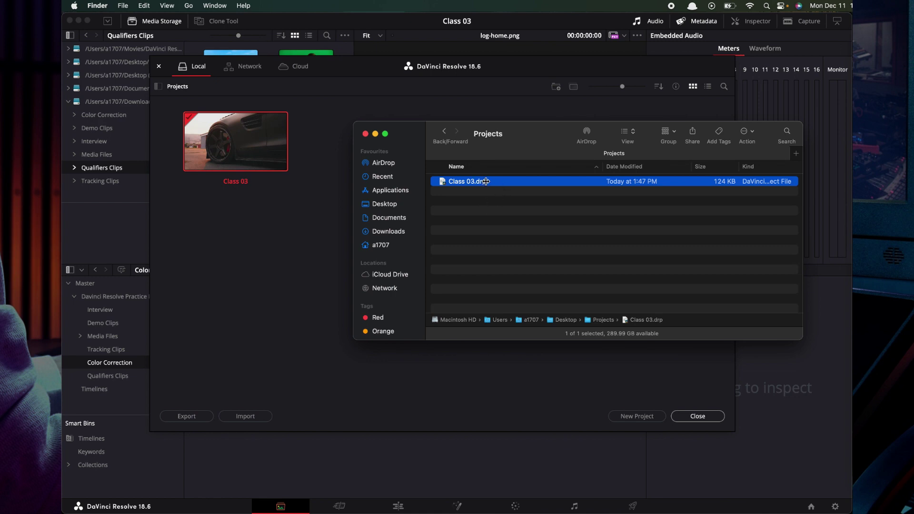
{"action": "left_click", "coordinate": [365, 134]}
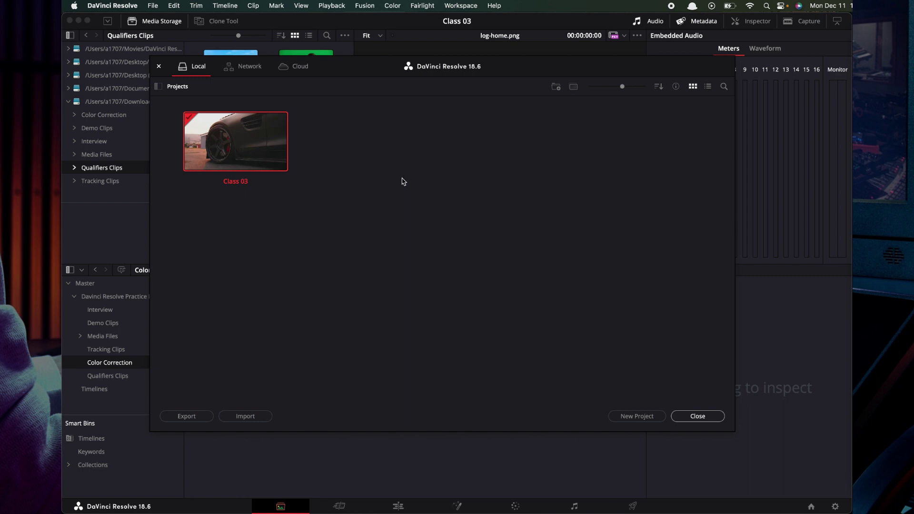
Step: Import Class 03.drp from the Projects folder, keeping the name 'Copy of Class 03'
{"action": "left_click", "coordinate": [245, 416]}
{"action": "left_click_drag", "start_coordinate": [454, 95], "coordinate": [571, 98]}
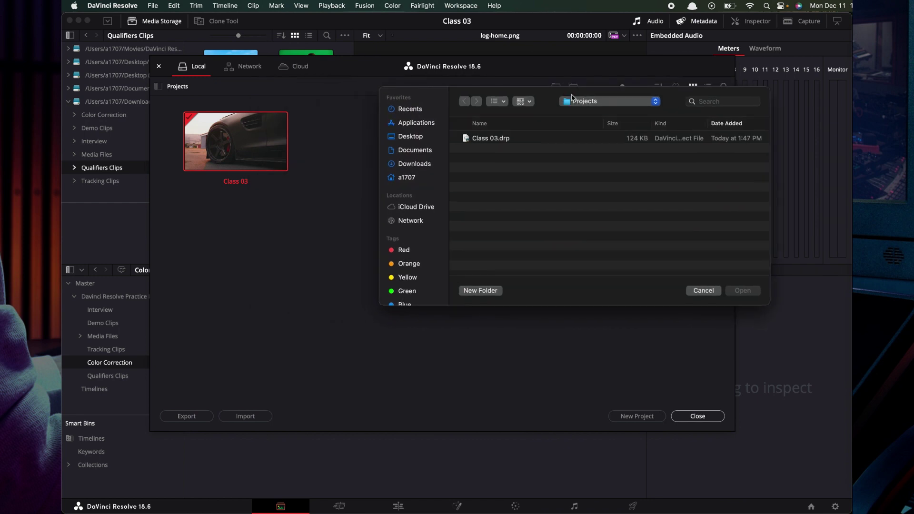
{"action": "double_click", "coordinate": [500, 138]}
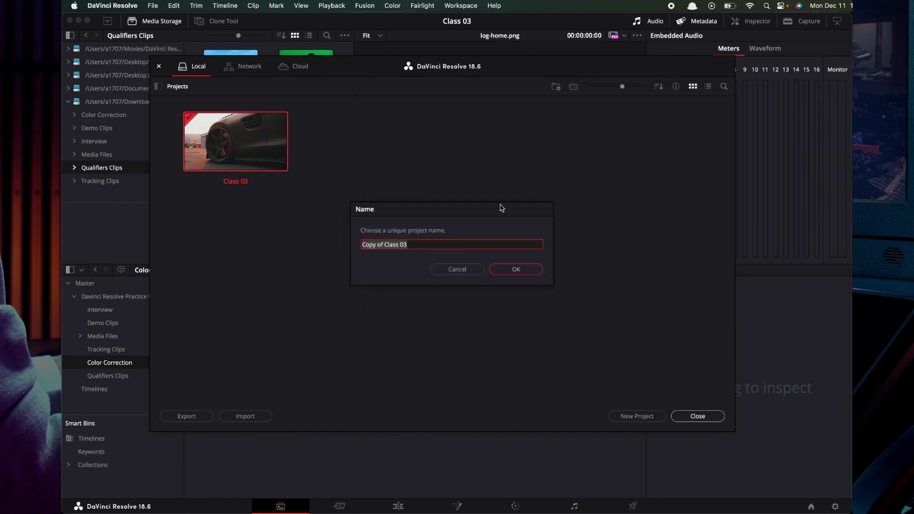
{"action": "left_click_drag", "start_coordinate": [361, 245], "coordinate": [412, 246]}
{"action": "left_click", "coordinate": [422, 246]}
{"action": "left_click", "coordinate": [534, 272]}
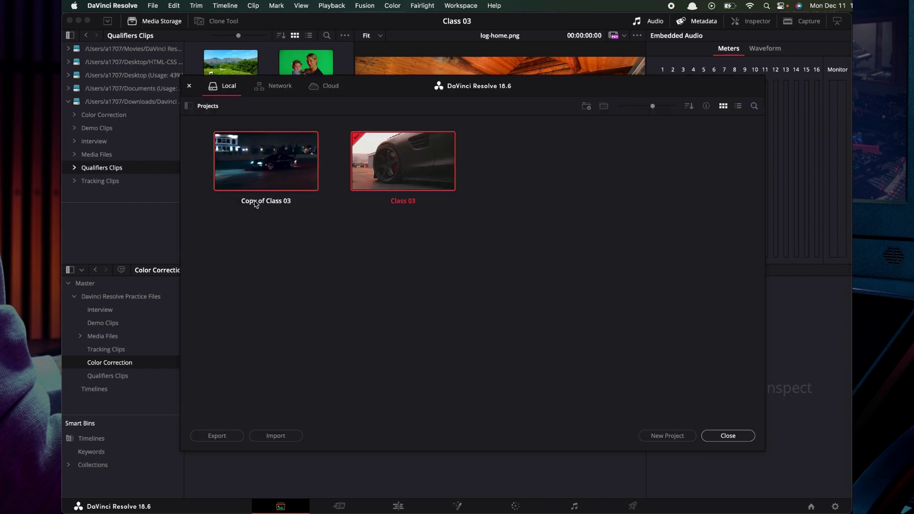
Step: Delete the Copy of Class 03 project after confirming, then bring the Finder Projects window forward
{"action": "left_click_drag", "start_coordinate": [389, 222], "coordinate": [319, 188]}
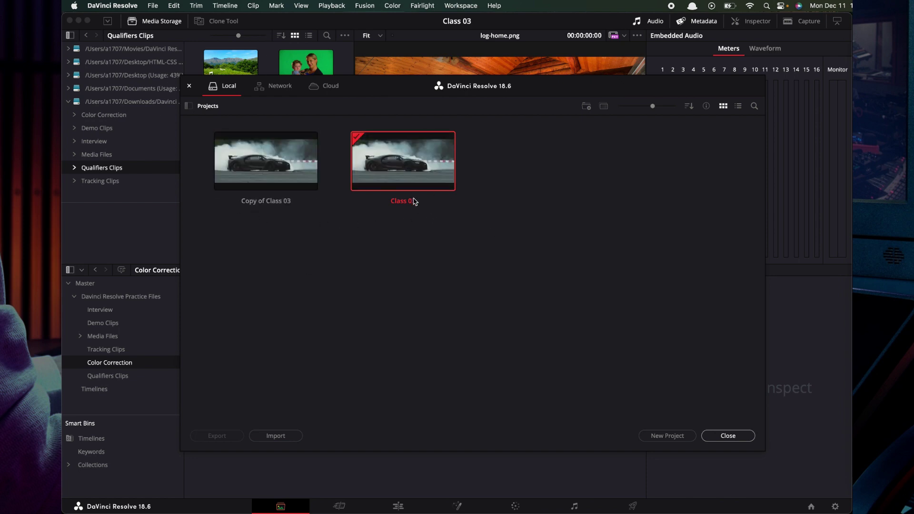
{"action": "left_click_drag", "start_coordinate": [315, 258], "coordinate": [263, 159]}
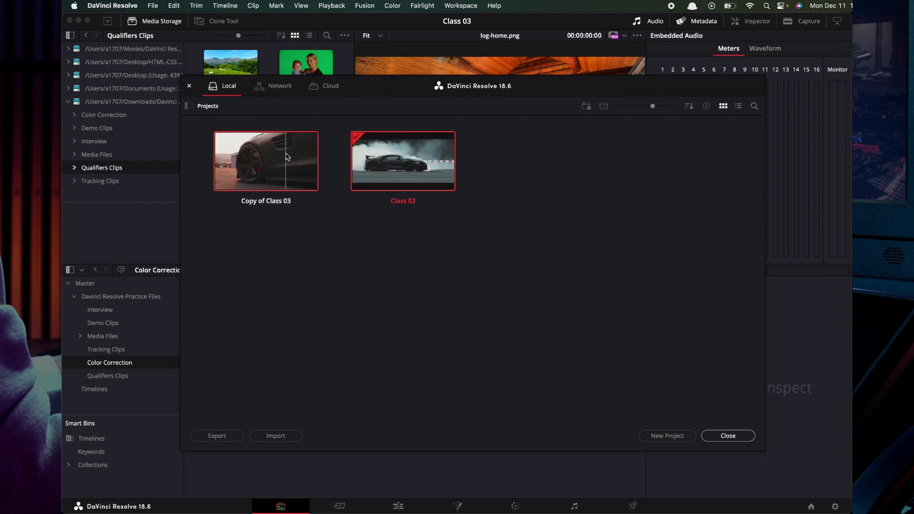
{"action": "right_click", "coordinate": [265, 165]}
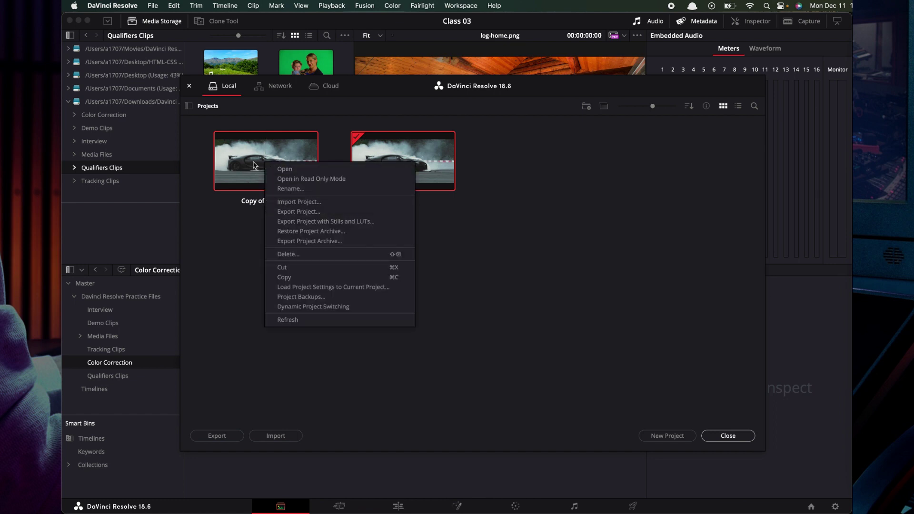
{"action": "left_click", "coordinate": [304, 253]}
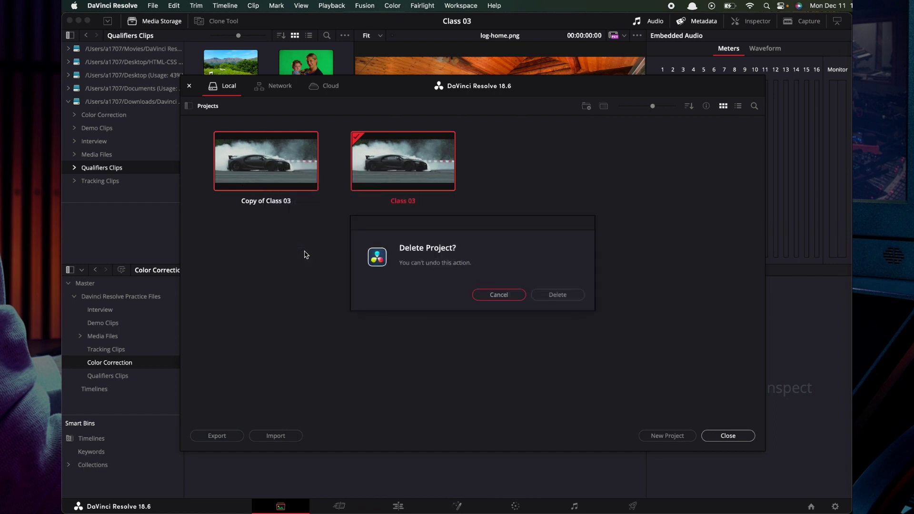
{"action": "left_click", "coordinate": [543, 297]}
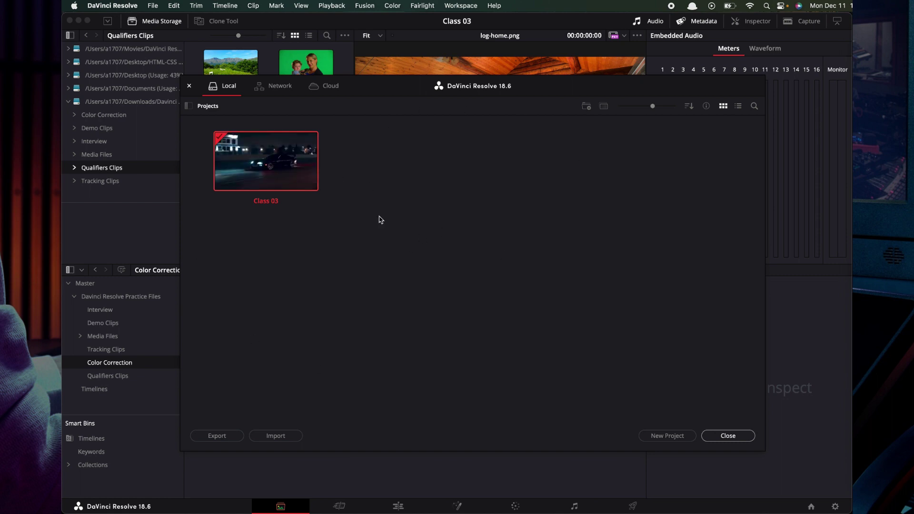
{"action": "left_click", "coordinate": [843, 38]}
Step: Nudge the Finder window aside and return to the Project Manager showing only Class 03
{"action": "left_click_drag", "start_coordinate": [518, 135], "coordinate": [526, 134]}
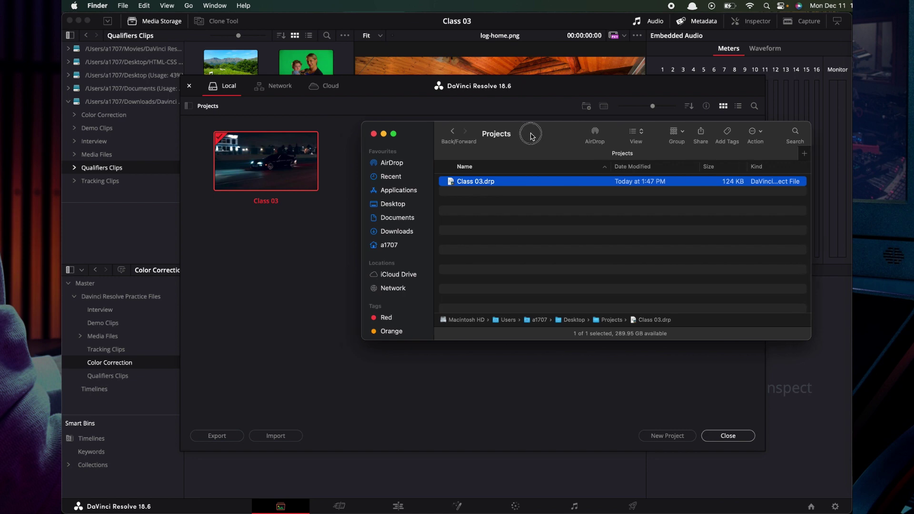
{"action": "left_click", "coordinate": [349, 231]}
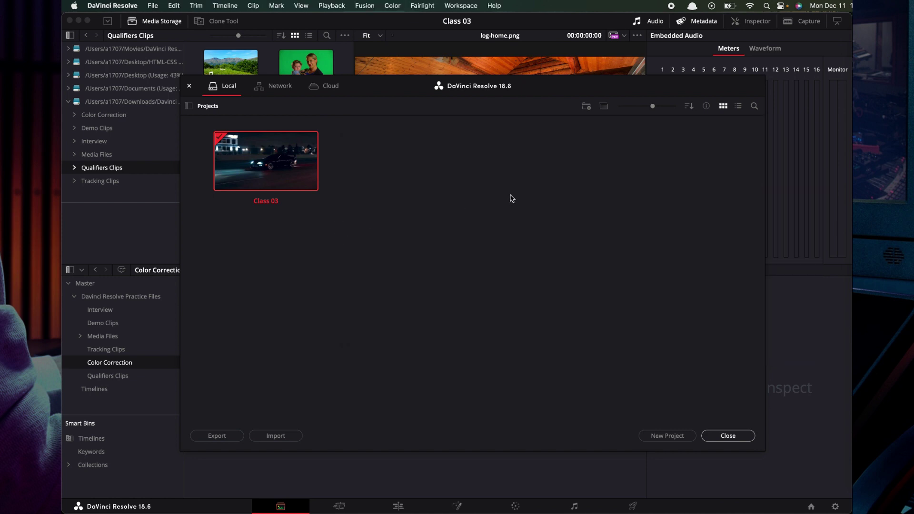